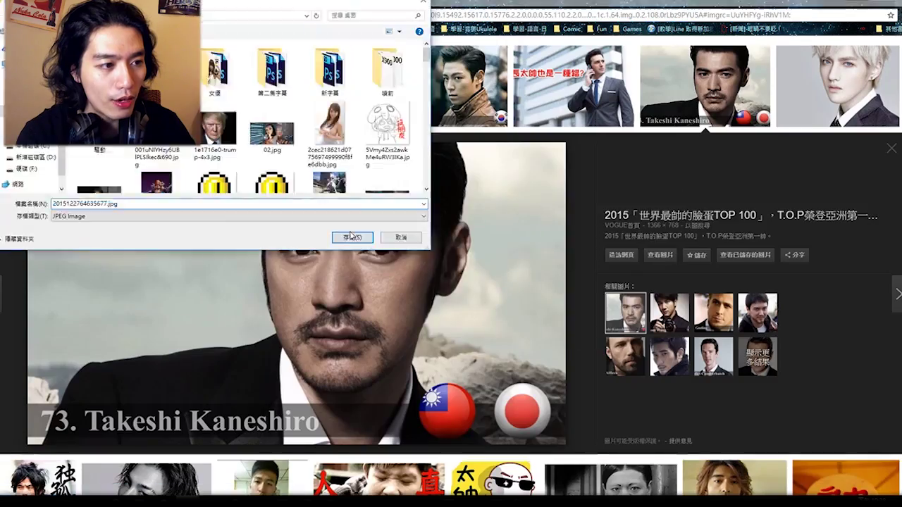
Select the chosen portrait photo in Google Images and bring up its save options.
left_click(351, 236)
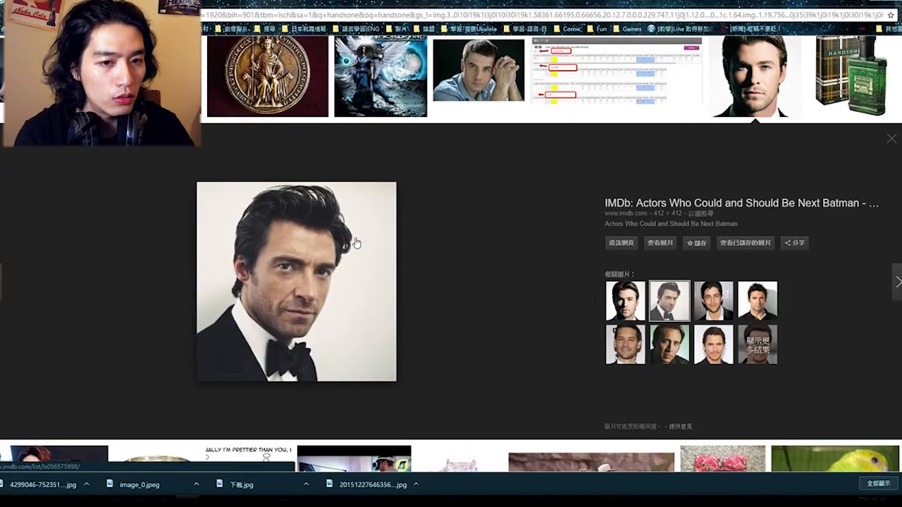
right_click(365, 232)
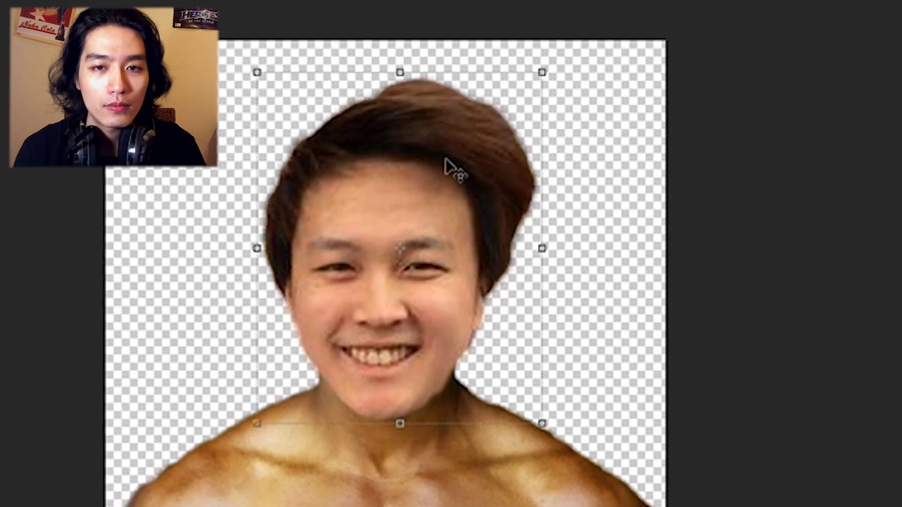
Settle the smiling face cut-out onto the torso's neck and start free-transforming it.
mouse_move(445, 168)
left_mouse_down()
mouse_move(428, 176)
mouse_move(528, 179)
left_mouse_up()
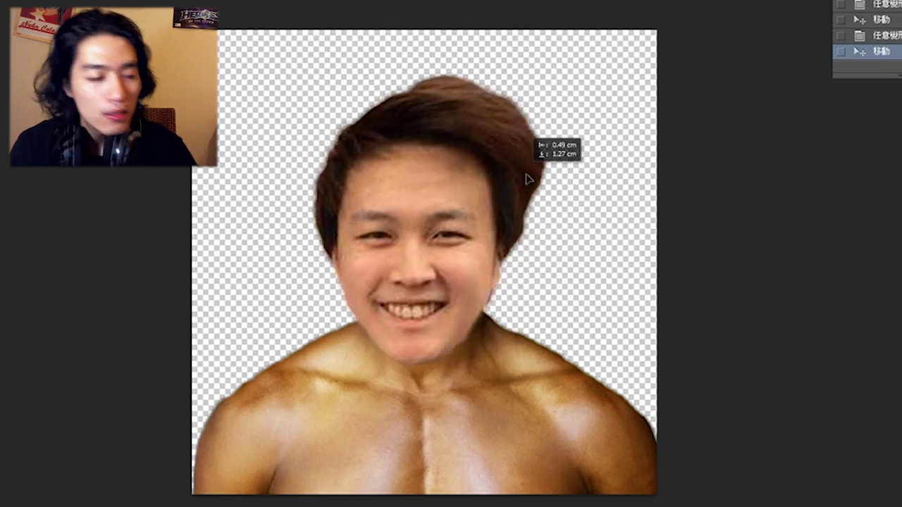
left_click_drag(528, 180, 498, 152)
key("ctrl+t")
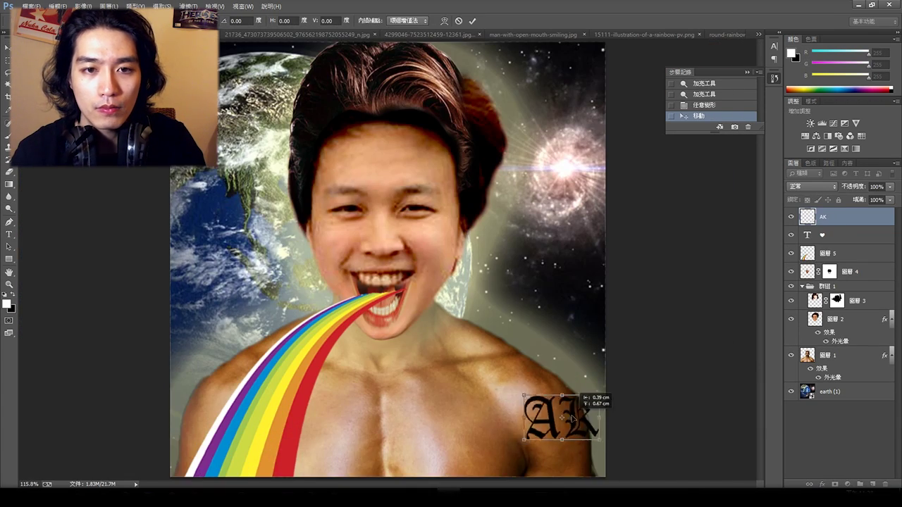
Revert the banner to the History state after the last move.
scroll(539, 391, "down", 3)
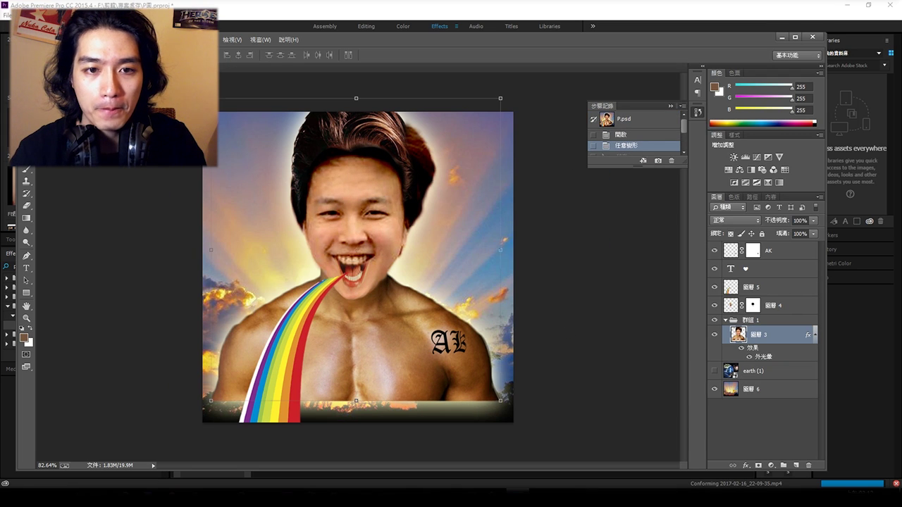
left_click(641, 149)
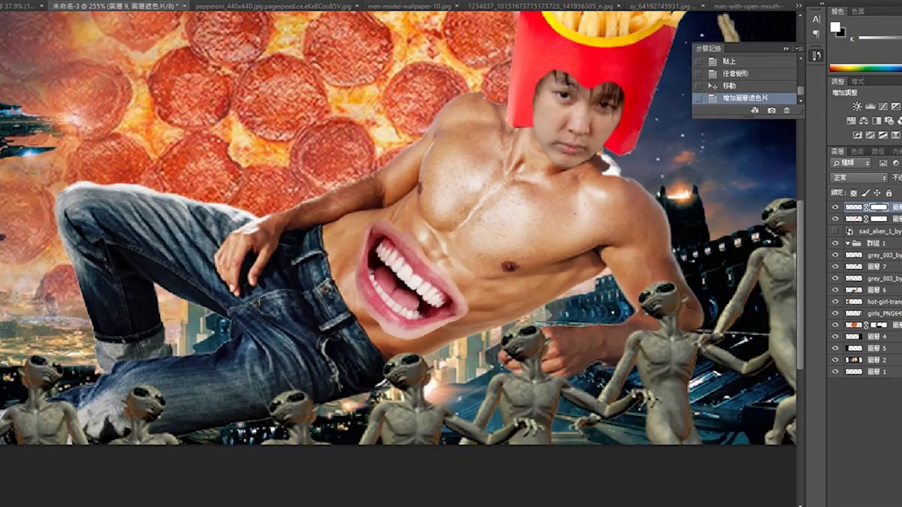
Scroll up to review the reclining man, fries carton and cola layers in the banner.
scroll(395, 221, "up", 2)
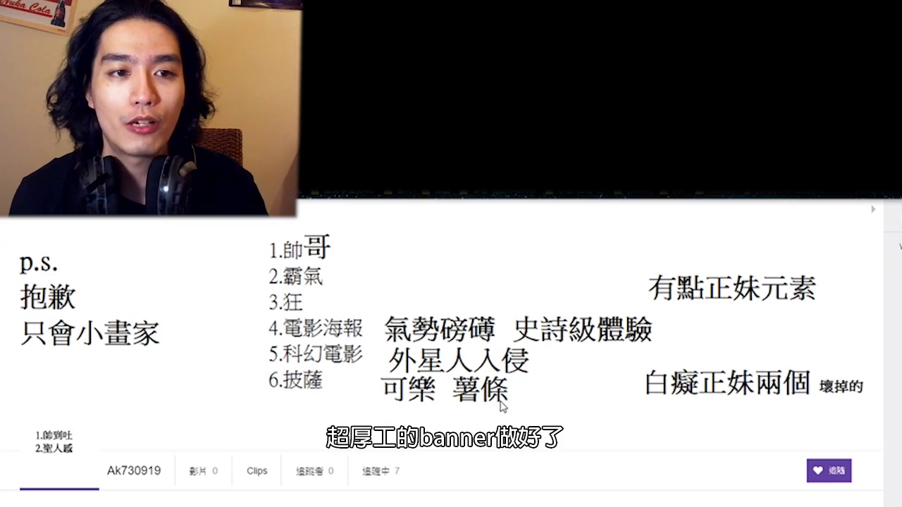
Scroll down through the Twitch profile panels listing the banner wishes.
scroll(496, 411, "down", 1)
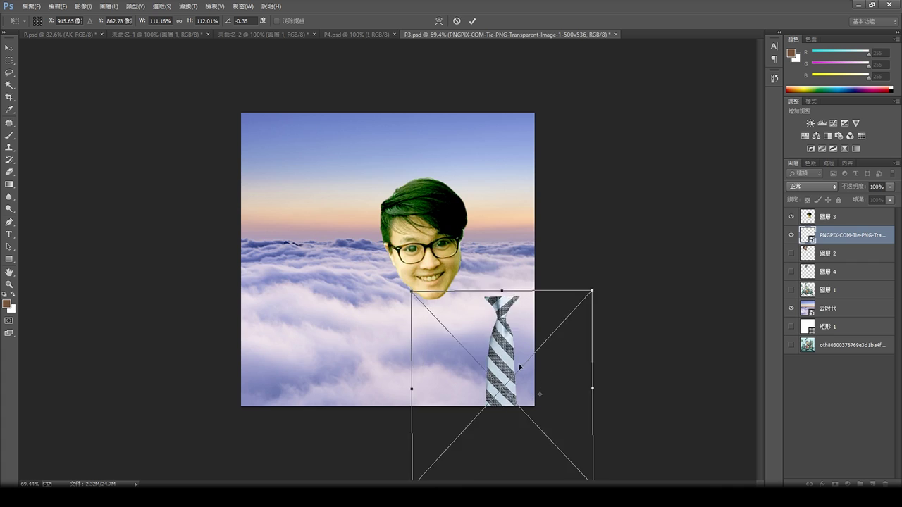
Fit the striped tie under the chin with a slight tilt and shift the cloud background.
left_click_drag(494, 286, 470, 276)
left_click_drag(493, 236, 490, 234)
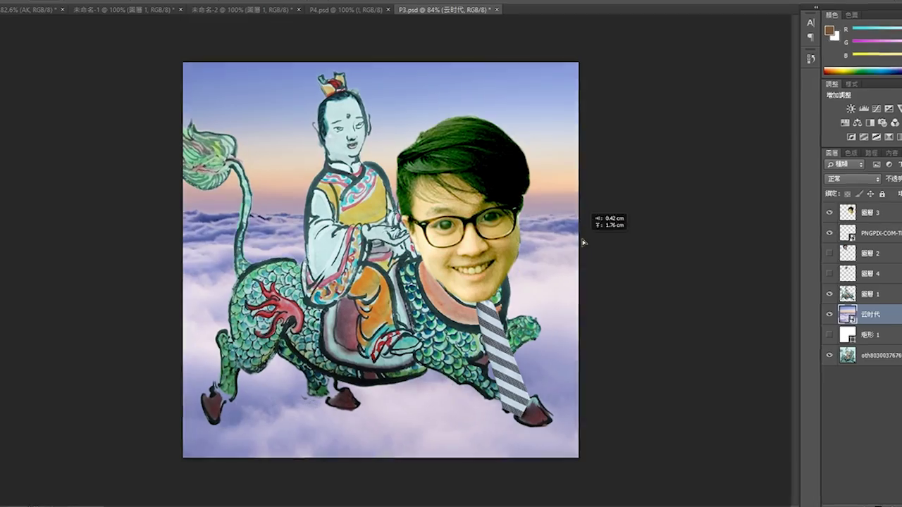
mouse_move(620, 248)
left_mouse_down()
mouse_move(611, 281)
mouse_move(599, 269)
mouse_move(604, 245)
left_mouse_up()
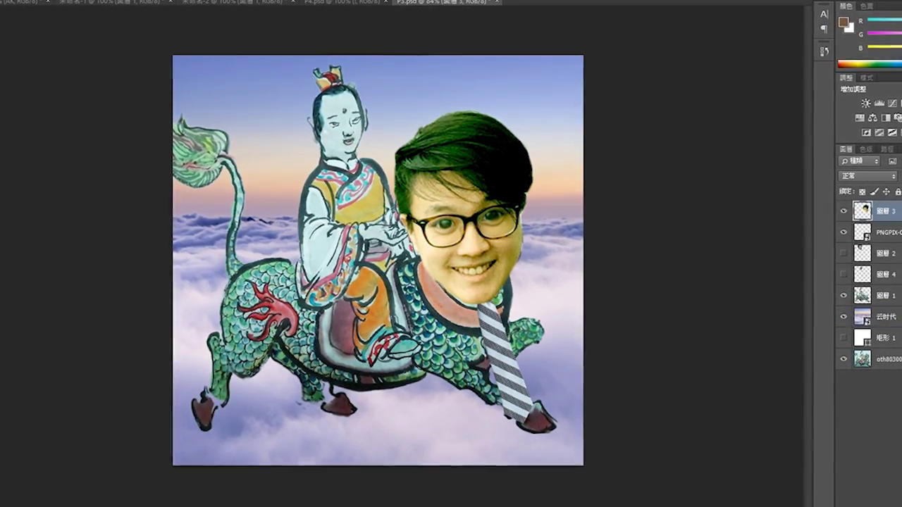
Nudge the glasses-wearing face layer slightly right into its final position.
left_click(851, 229)
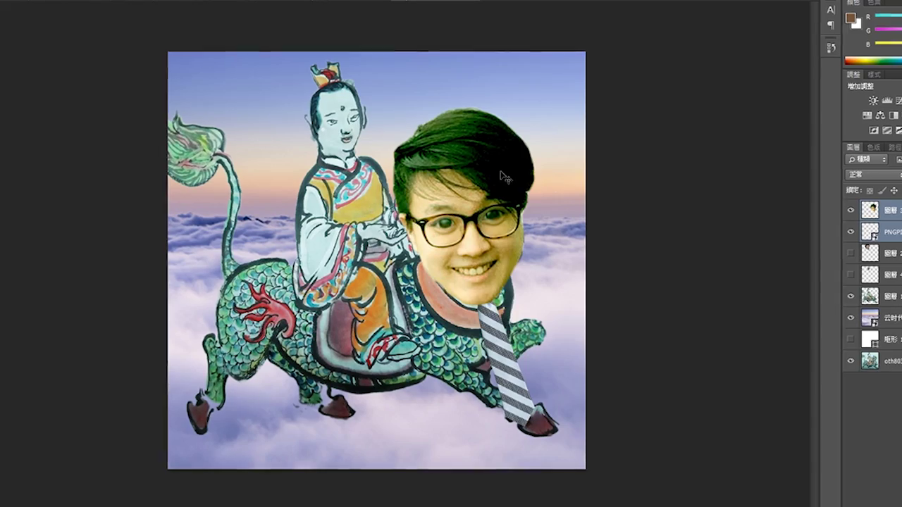
left_click_drag(496, 172, 510, 169)
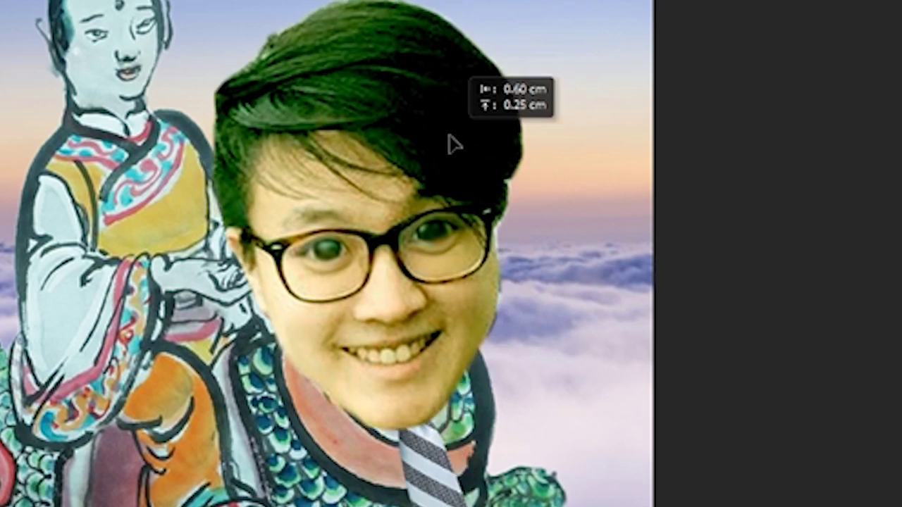
mouse_move(453, 144)
left_mouse_down()
mouse_move(466, 144)
mouse_move(463, 136)
left_mouse_up()
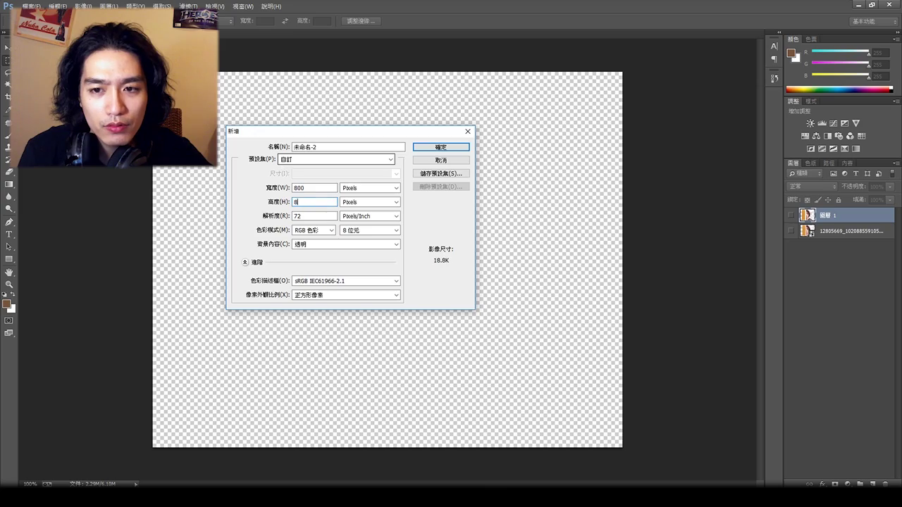
Create the 800×800 px transparent canvas and paste the peeking-face photo onto it.
key("Return")
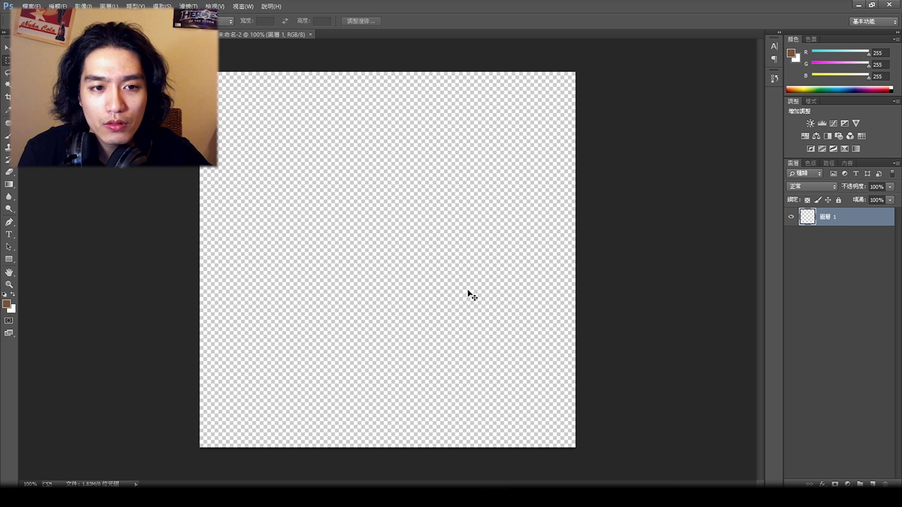
key("ctrl+v")
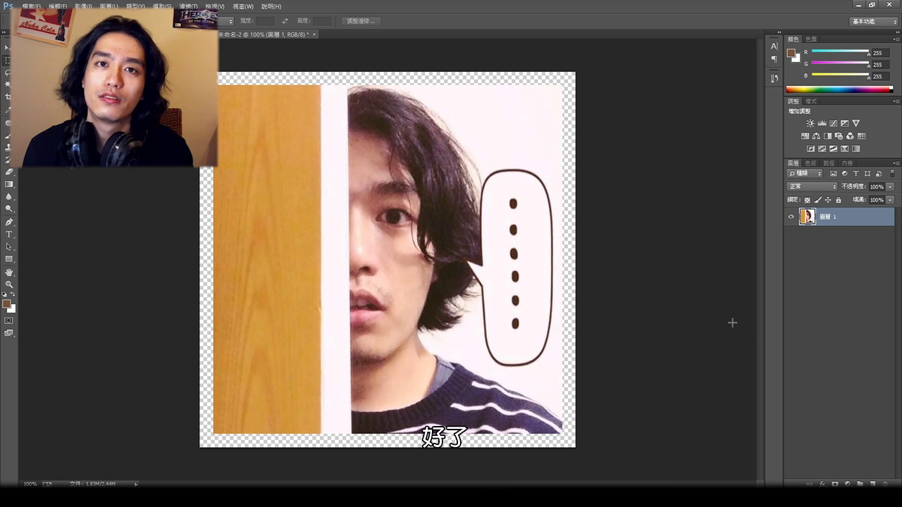